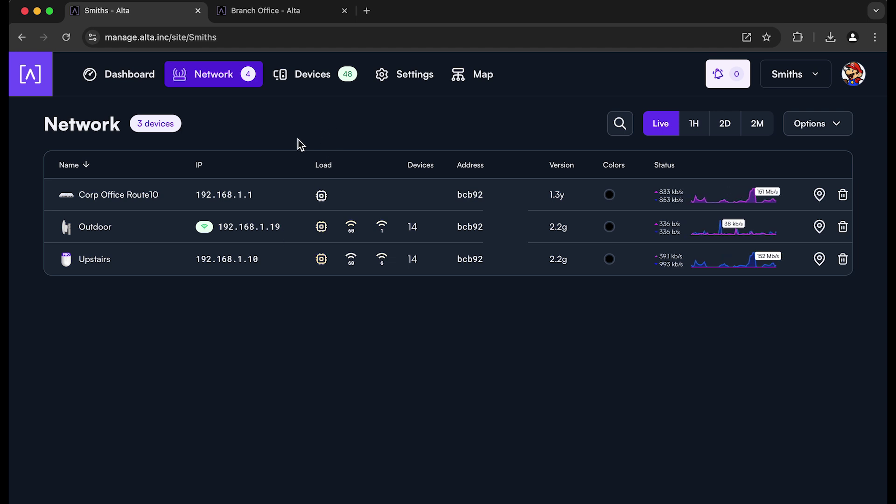
Review the network and VLAN subnets of the Smiths and Branch Office sites
left_click(414, 77)
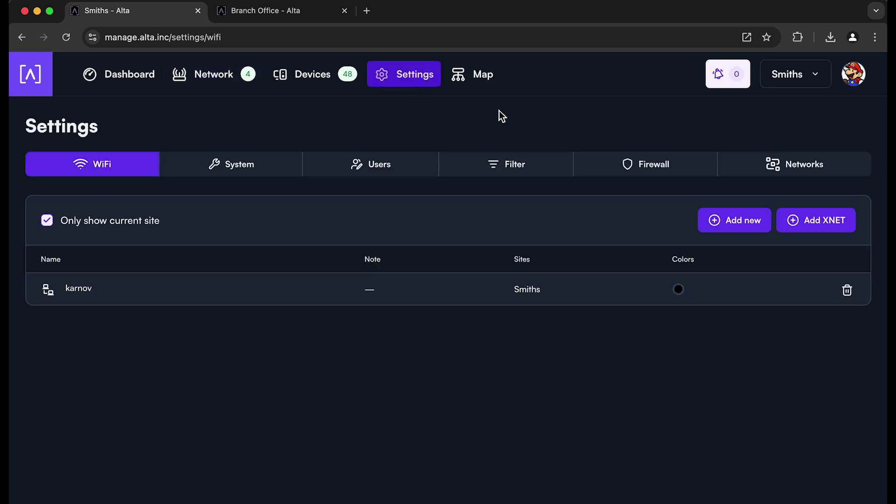
left_click(779, 168)
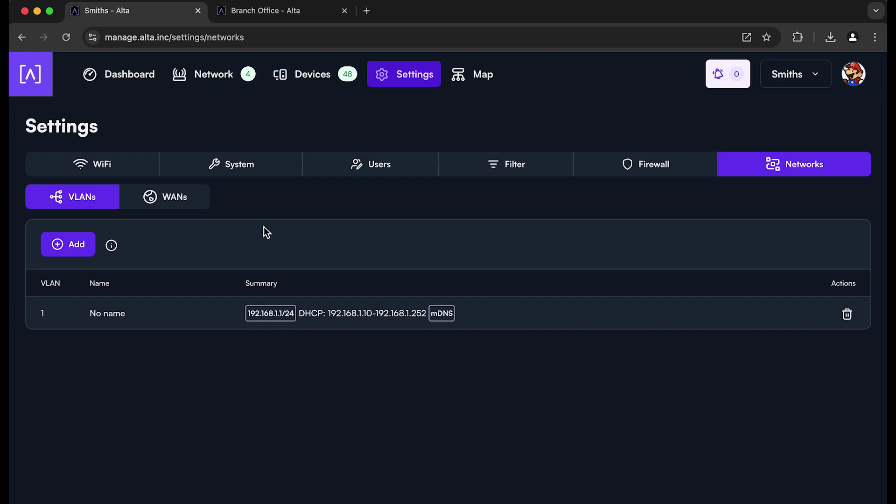
left_click(285, 11)
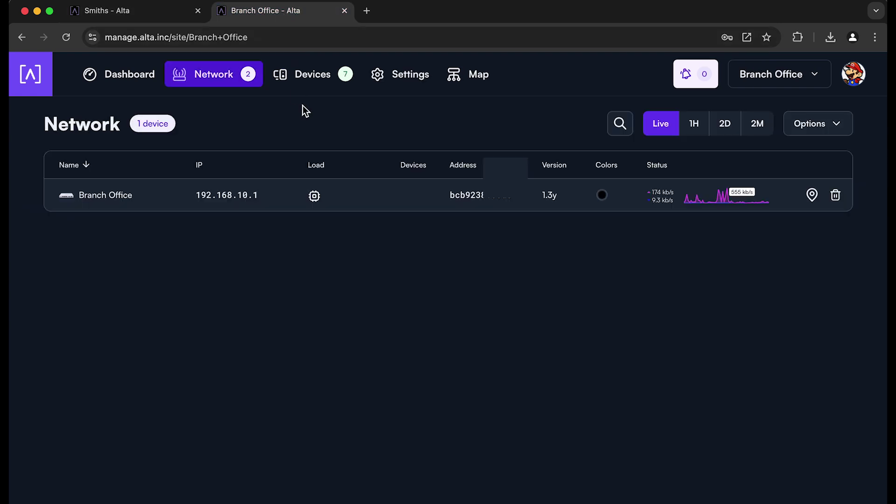
left_click(405, 78)
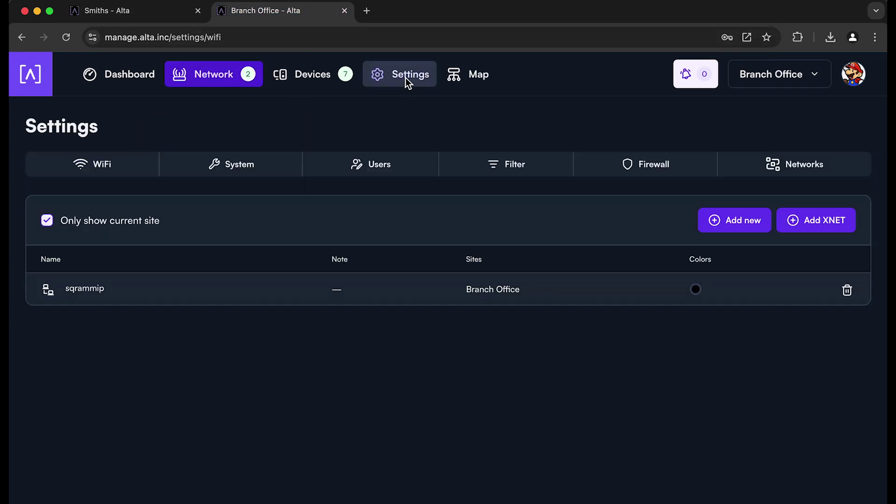
left_click(788, 169)
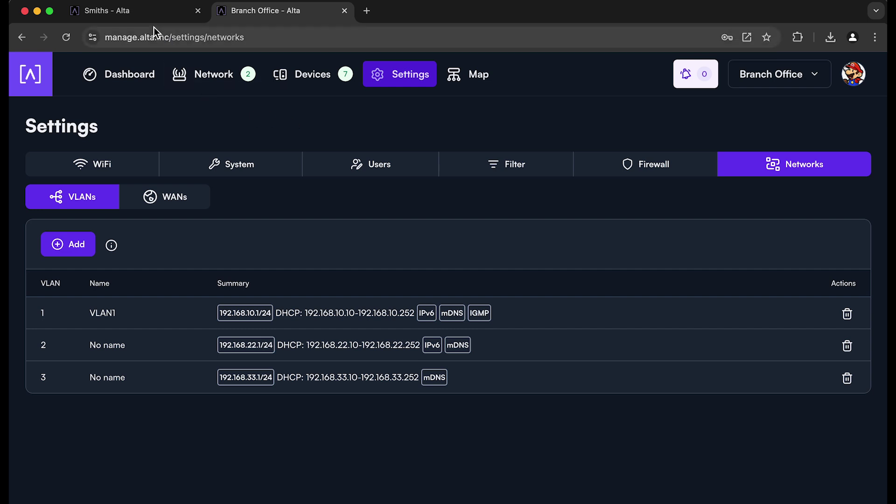
Bring up the Corp Office Route10's WireGuard Server settings and select its hostname text
left_click(143, 15)
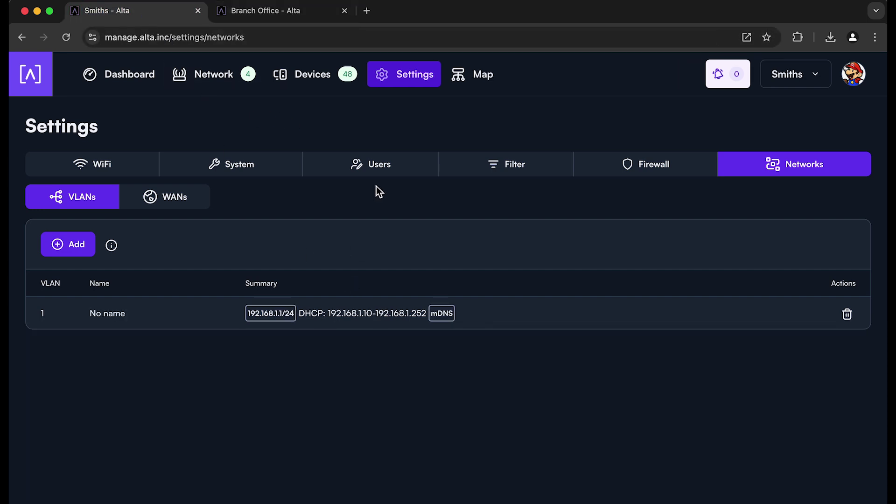
left_click(206, 78)
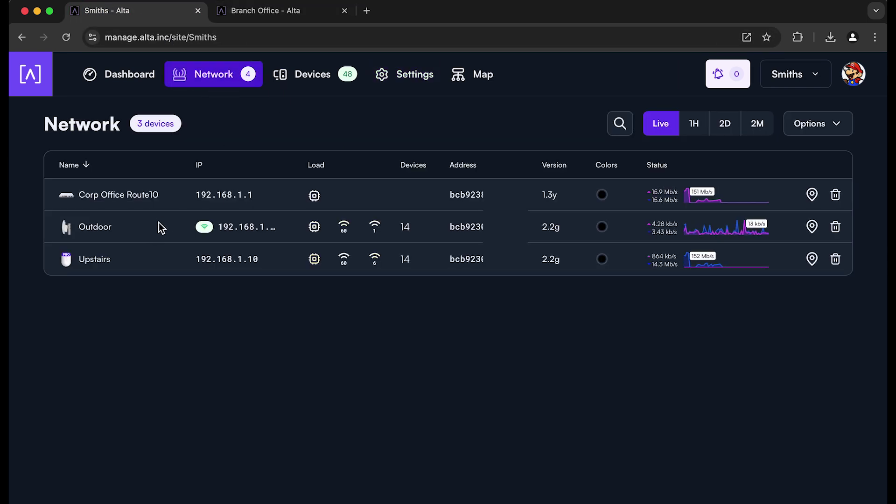
left_click(68, 196)
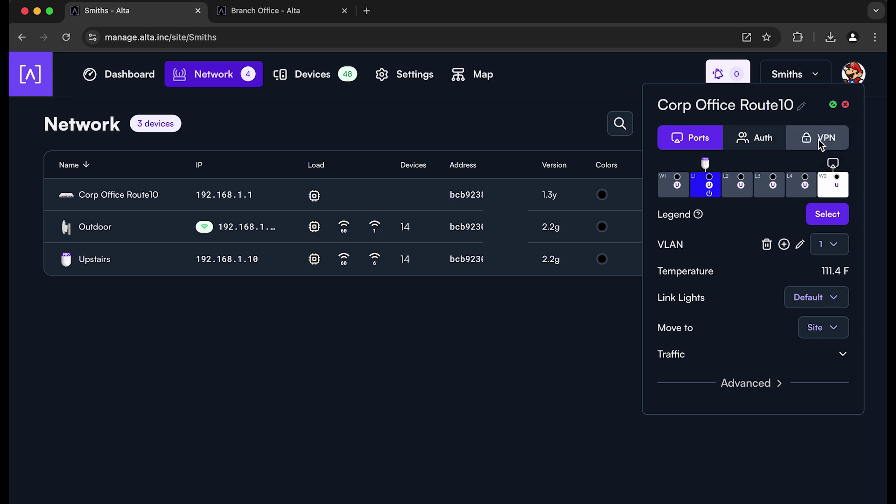
left_click(813, 138)
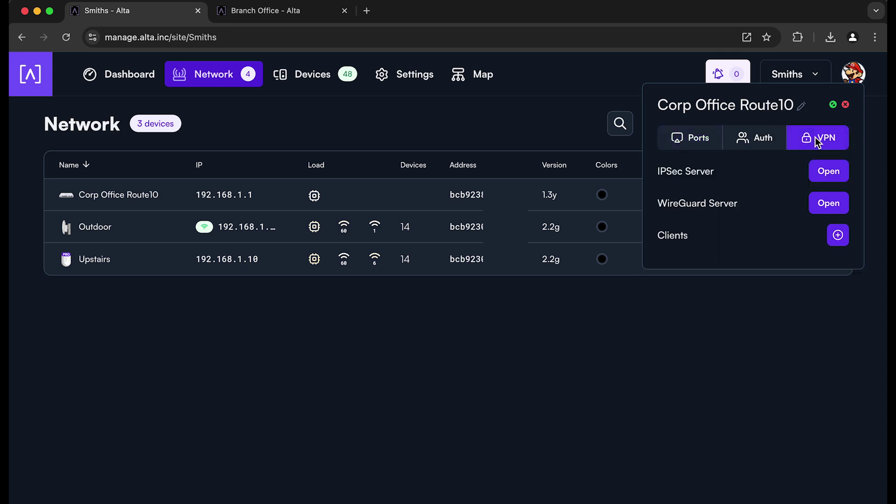
left_click(824, 202)
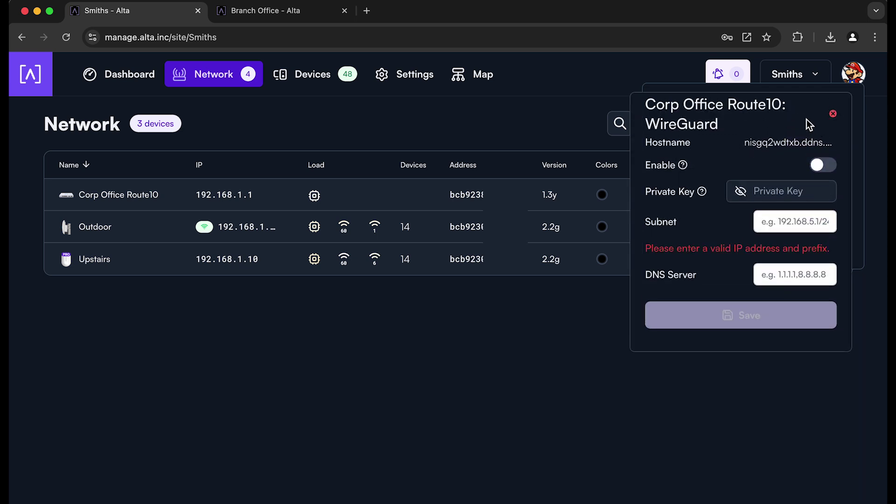
left_click_drag(803, 111, 592, 102)
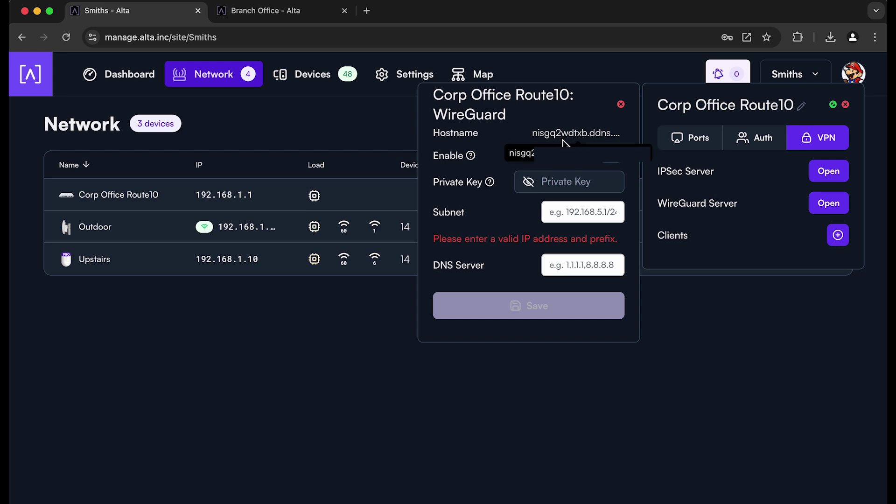
triple_click(563, 163)
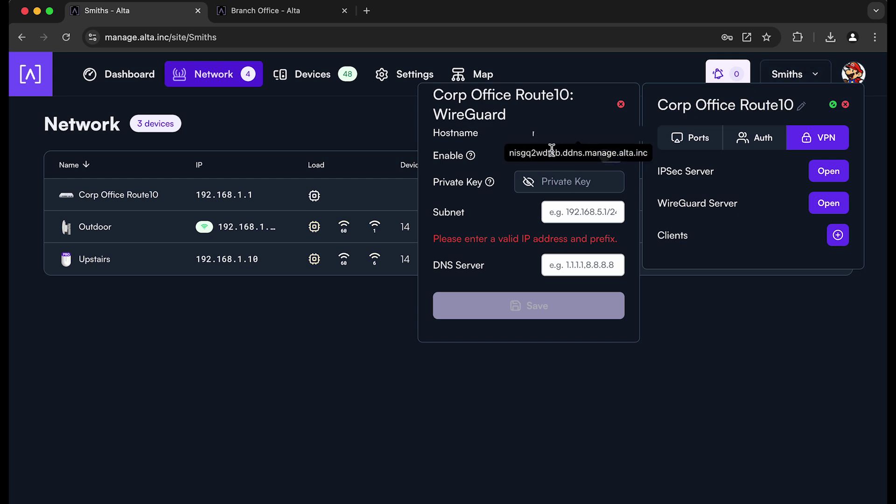
Turn on the Corp Office WireGuard server with subnet 192.168.20.1/24, save, and close it
left_click(610, 156)
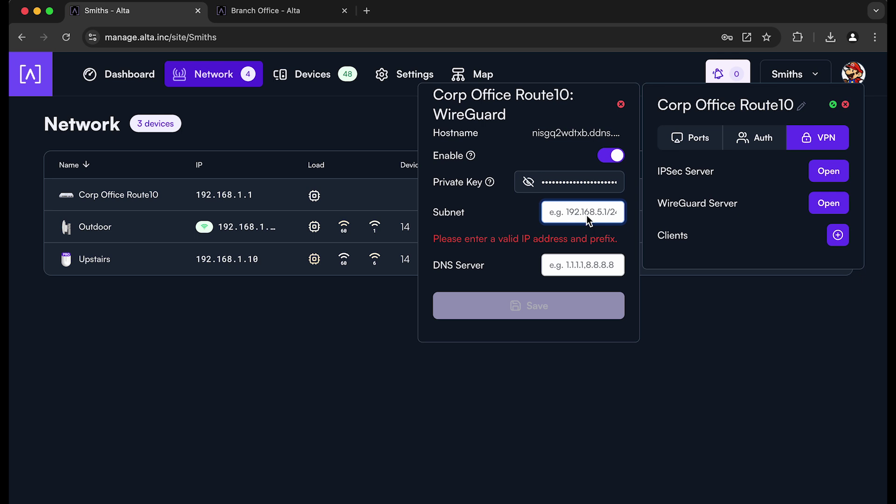
type("192.168.")
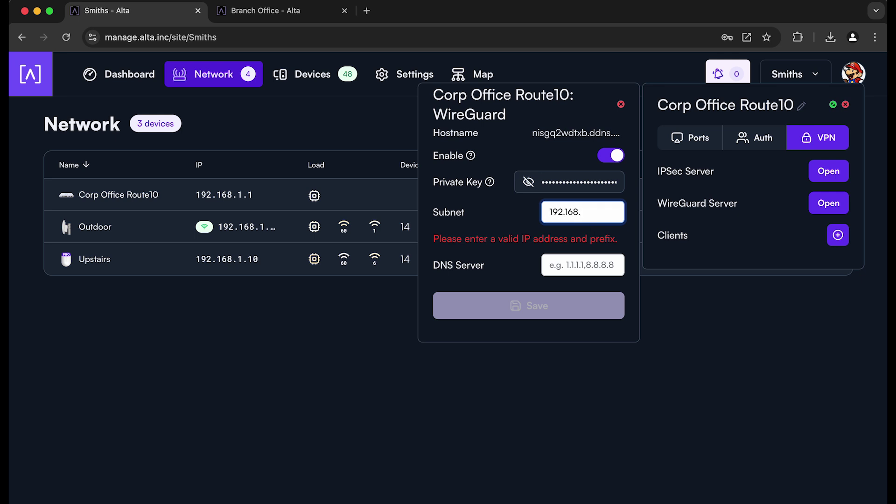
type("20.1/24")
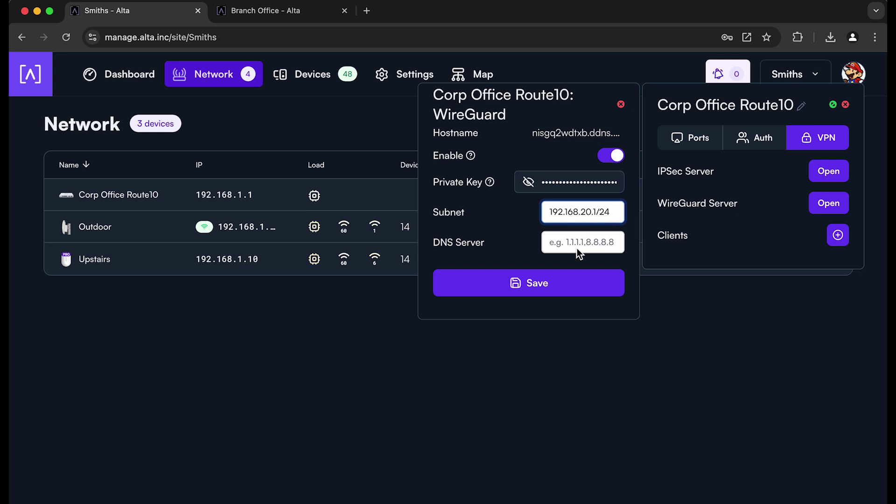
left_click(548, 284)
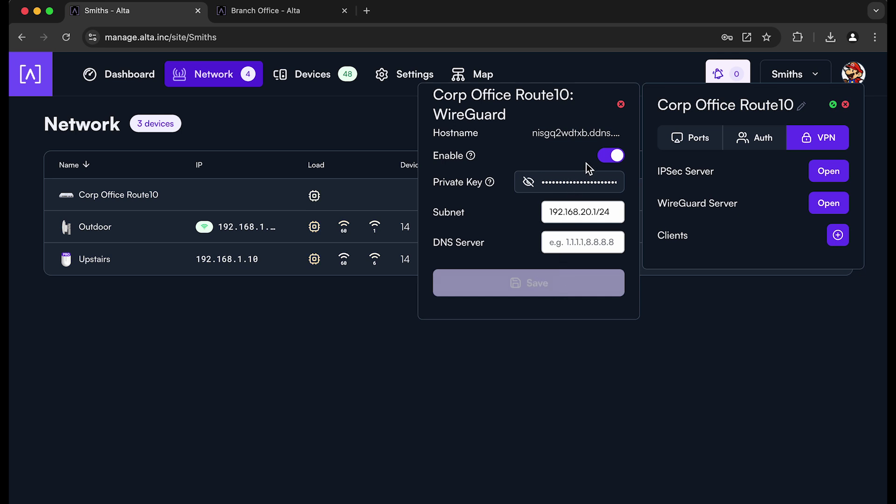
left_click(621, 105)
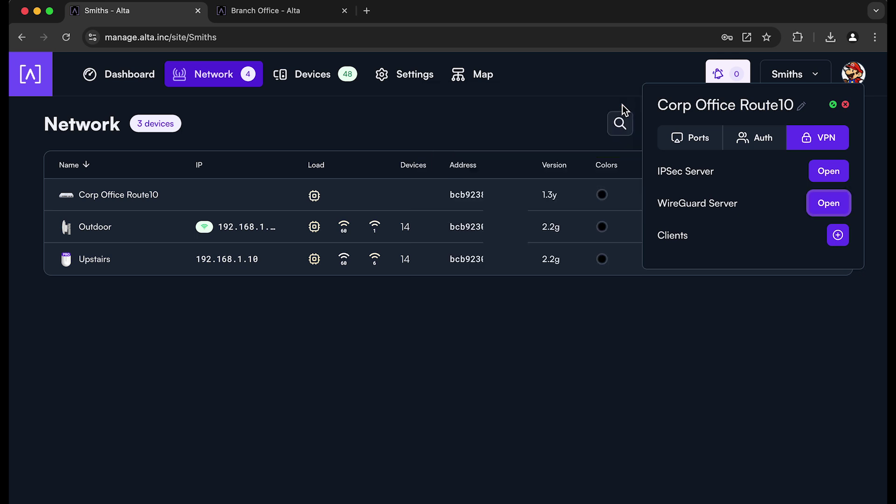
Begin a new user in the Corp Office Route10's Auth settings
left_click(757, 142)
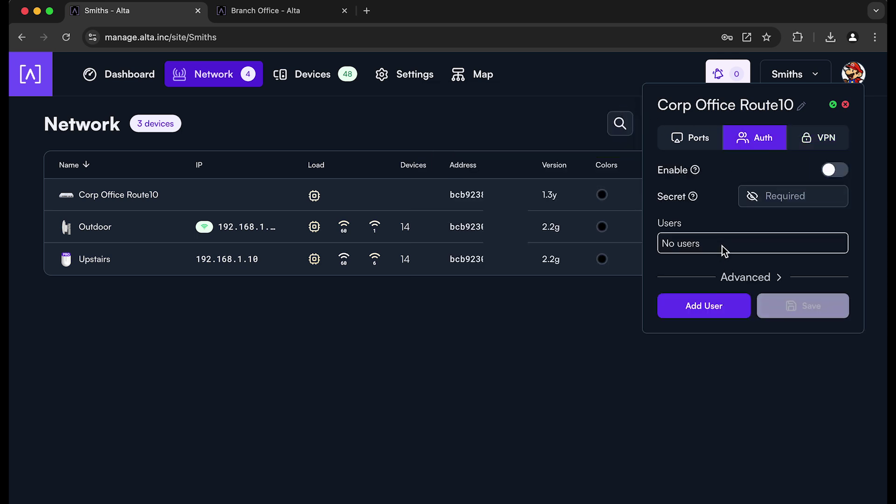
mouse_move(694, 171)
left_click(722, 306)
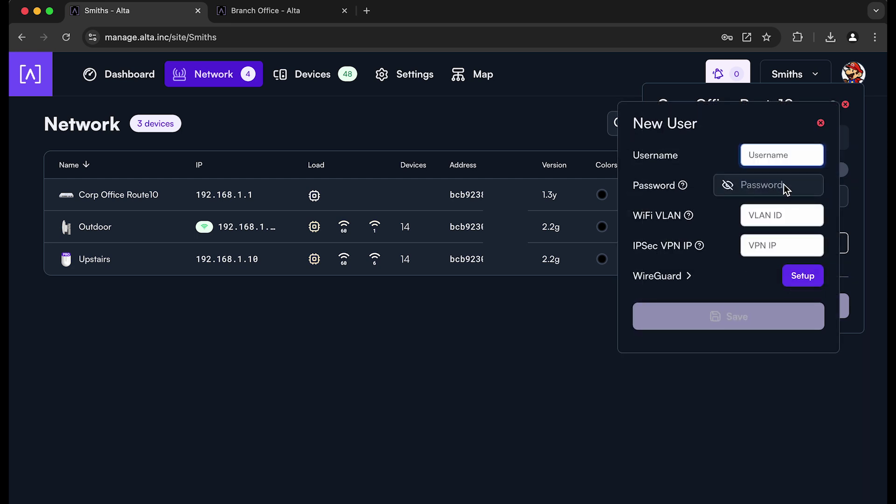
Enter wg-client as the username and place the form beside the router details
type("wg-client")
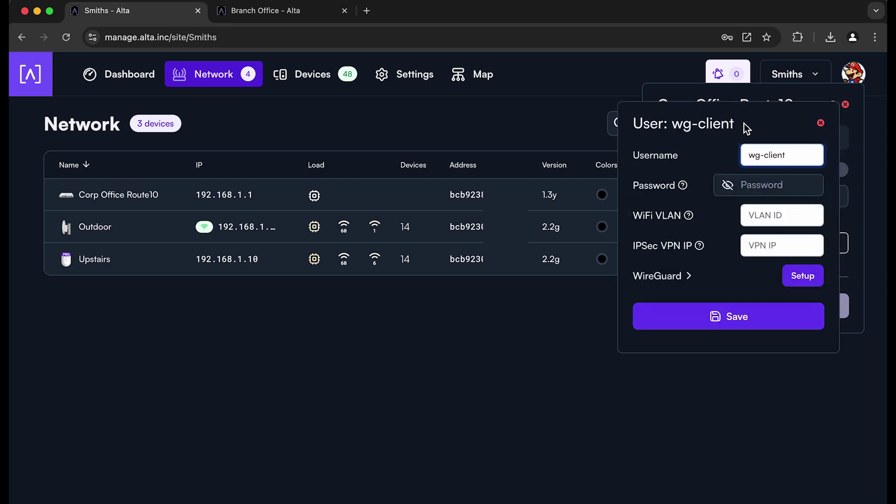
left_click_drag(744, 123, 583, 114)
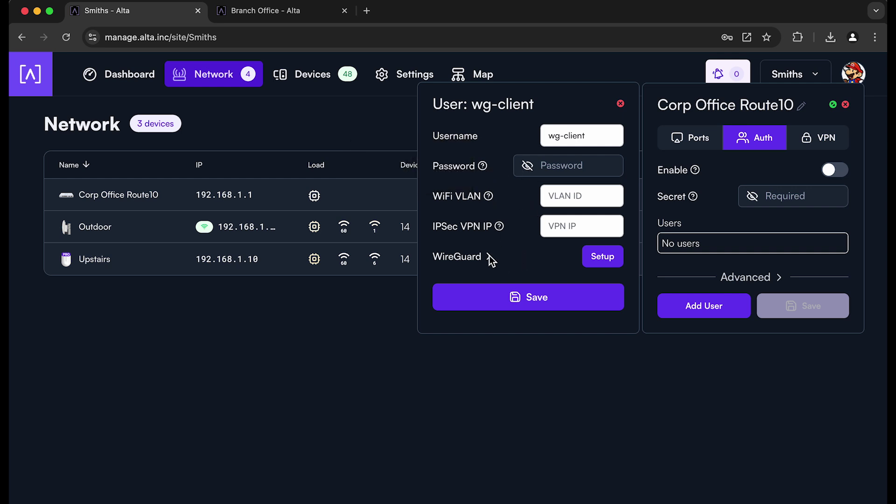
Generate wg-client's WireGuard QR setup, e-mail it to a recipient address, and download the config
left_click(601, 258)
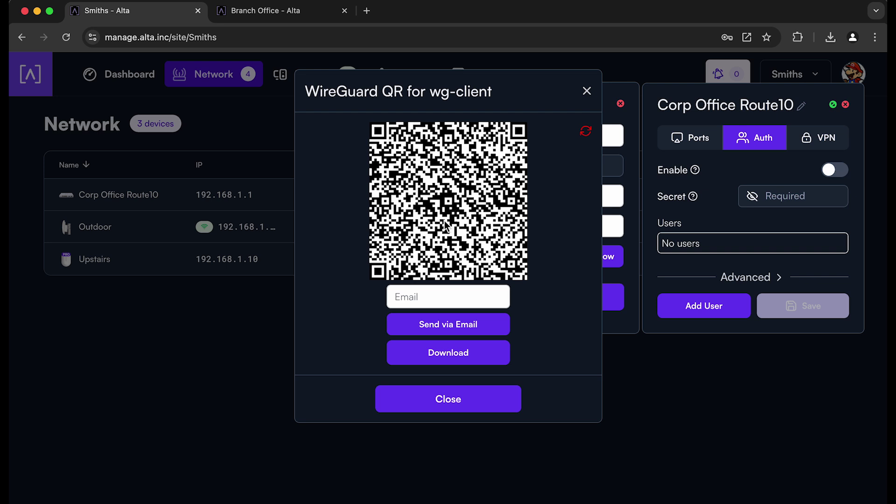
left_click(449, 297)
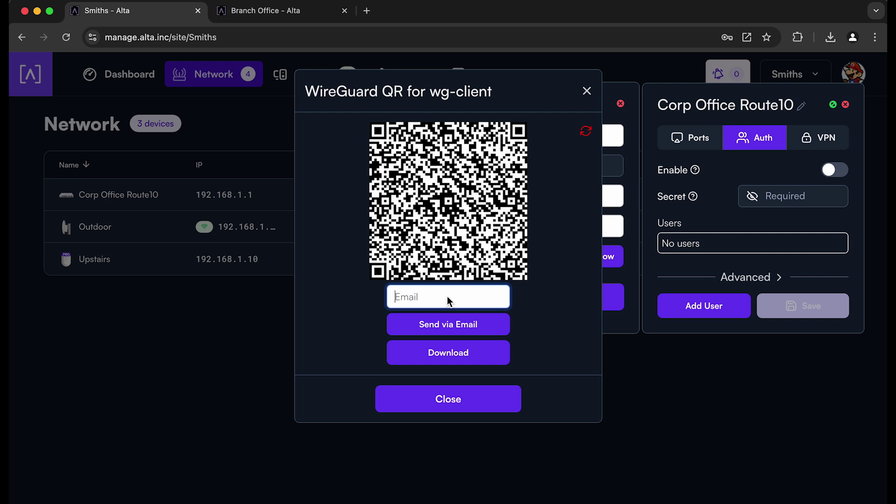
left_click(457, 328)
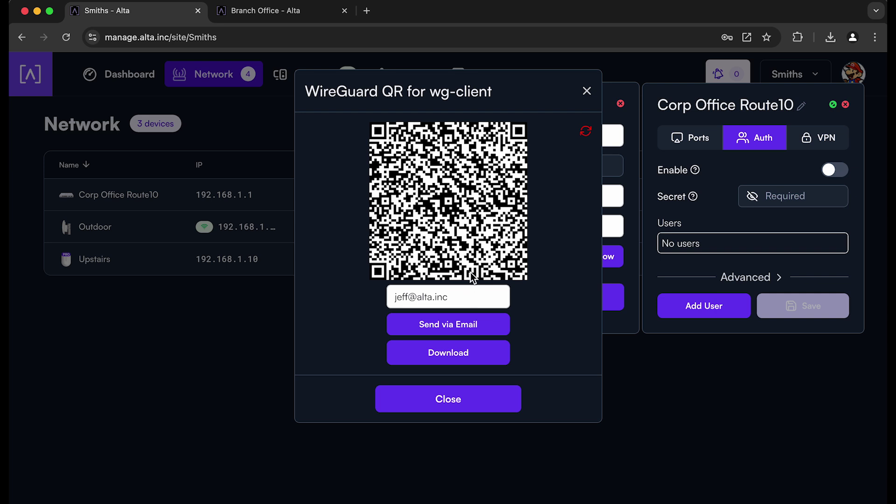
left_click(446, 355)
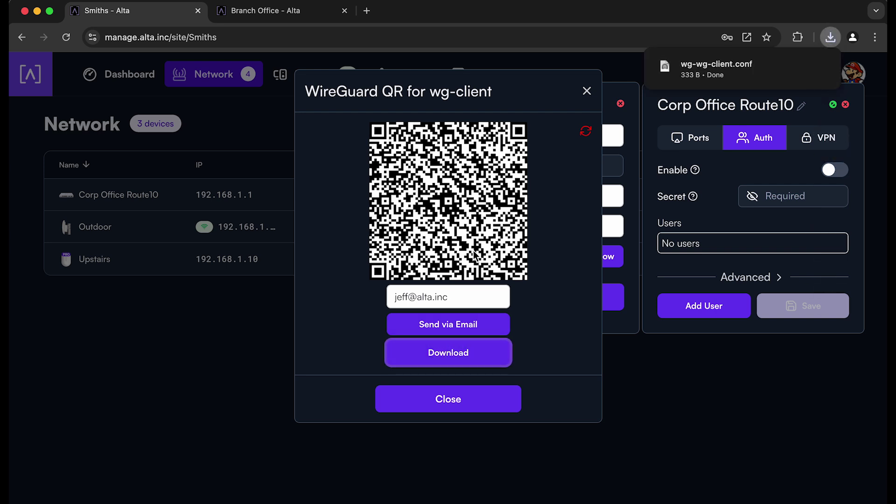
Dismiss the wg-wg-client.conf download notice and close the WireGuard QR window
mouse_move(715, 85)
left_click(554, 222)
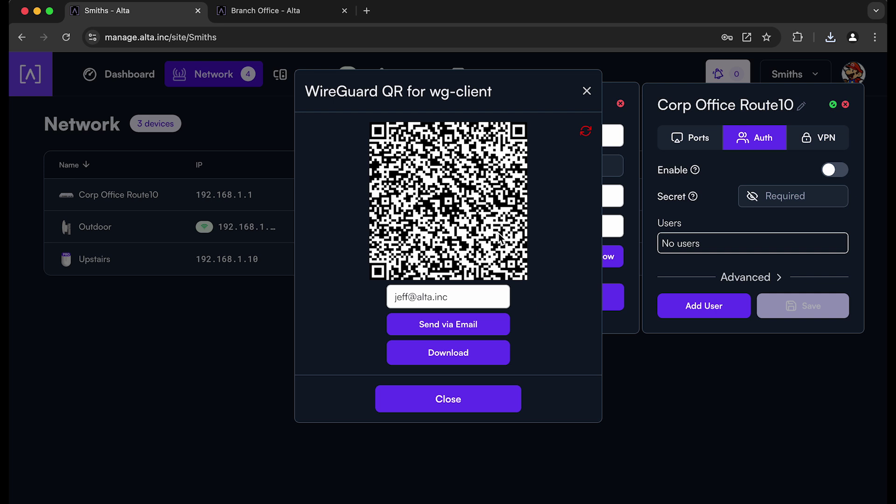
left_click(474, 401)
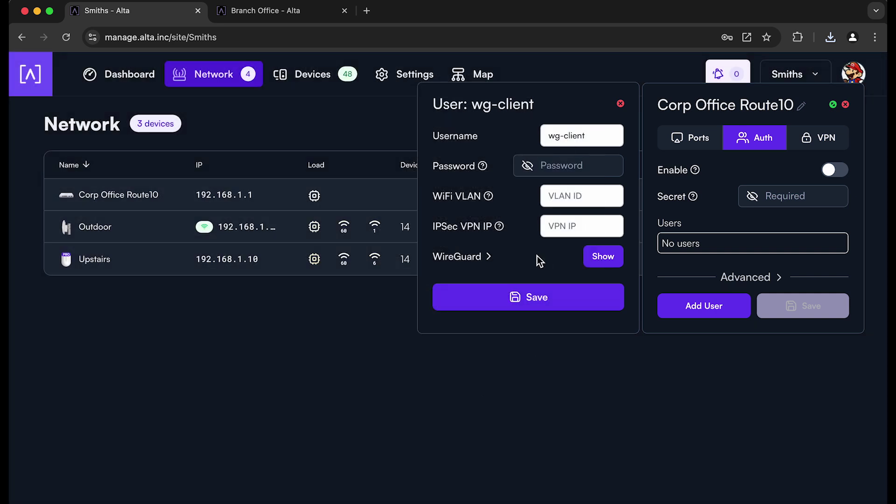
Check wg-client's WireGuard IP 192.168.20.2 and PK/PSK keys, then save the user
left_click(489, 257)
scroll(524, 265, "down", 3)
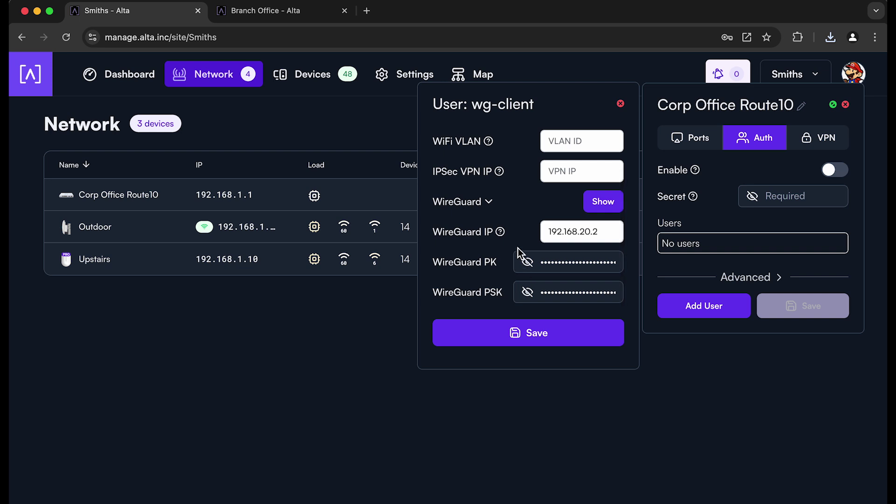
left_click(603, 232)
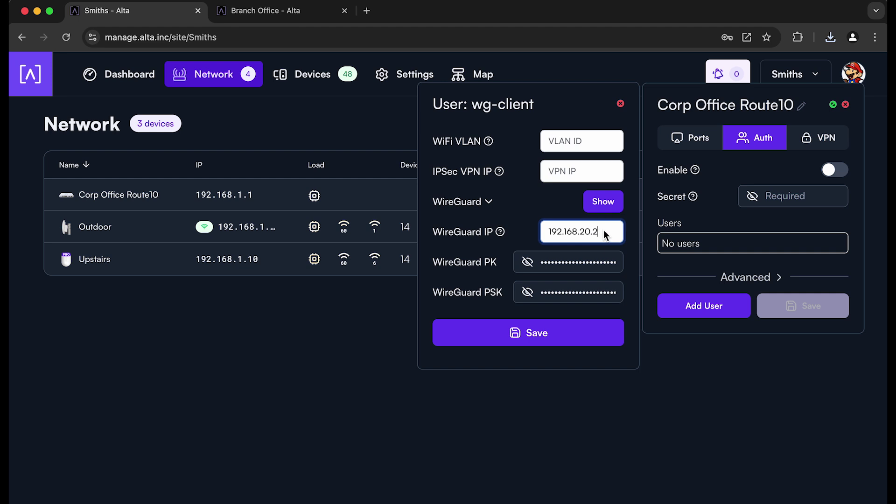
left_click(528, 262)
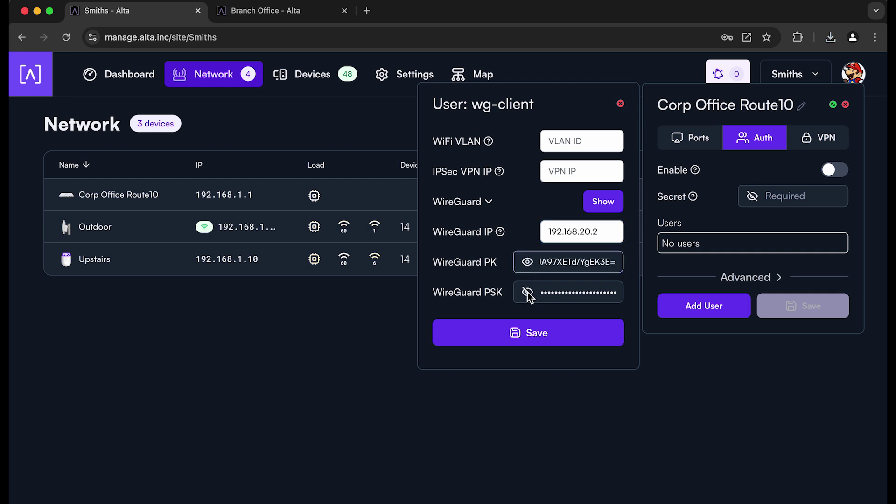
key("Tab")
mouse_move(500, 295)
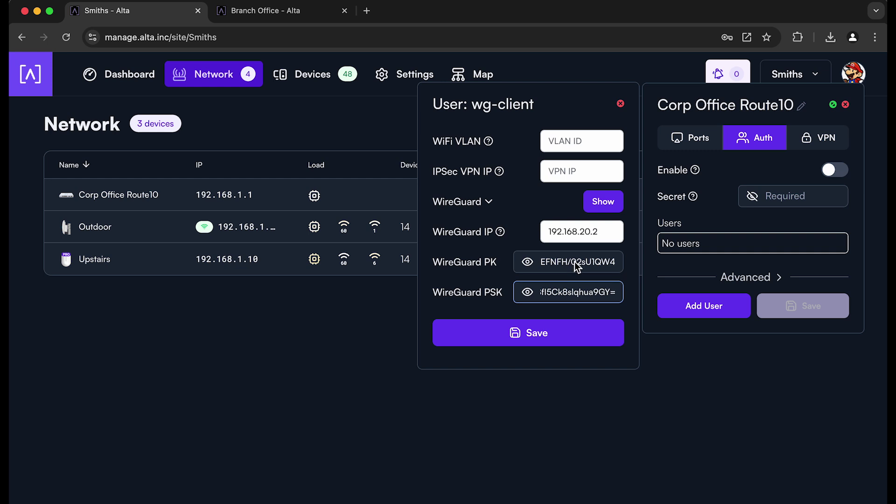
left_click(544, 334)
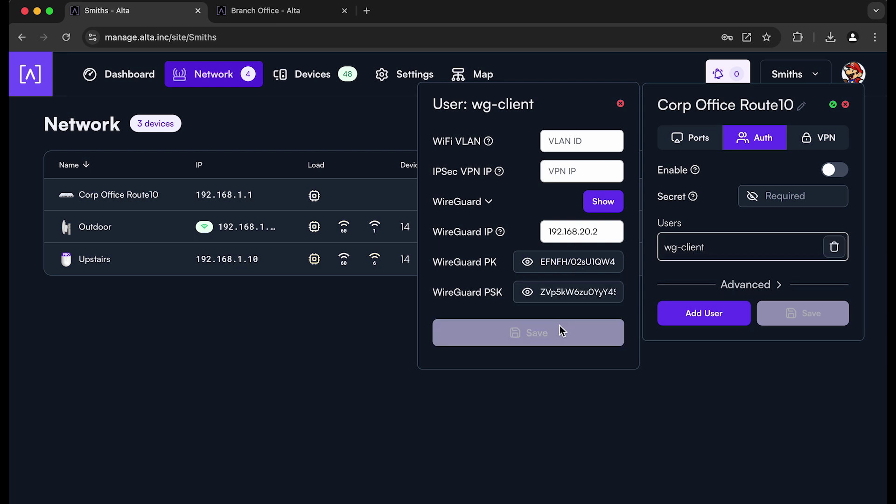
Close the wg-client panel and show the Corp Office Route10's VPN options
left_click(620, 103)
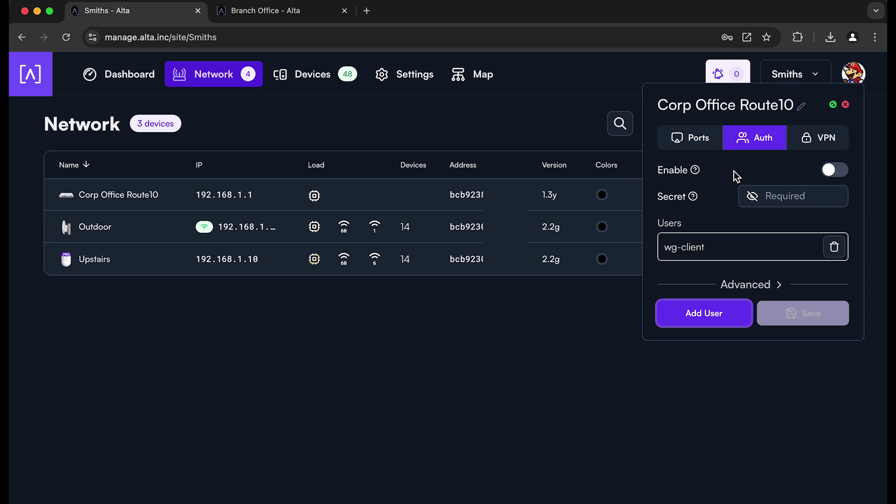
left_click(813, 139)
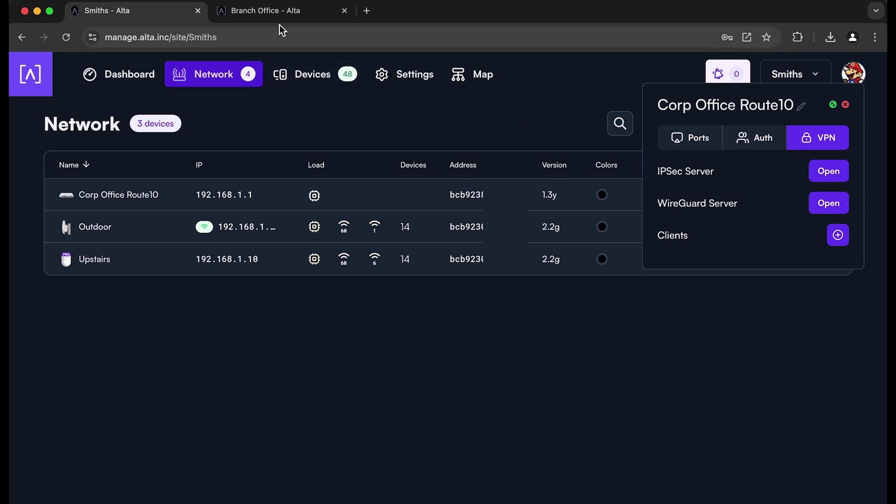
Show the VPN options of the Branch Office site's Route10 in the second tab
left_click(268, 12)
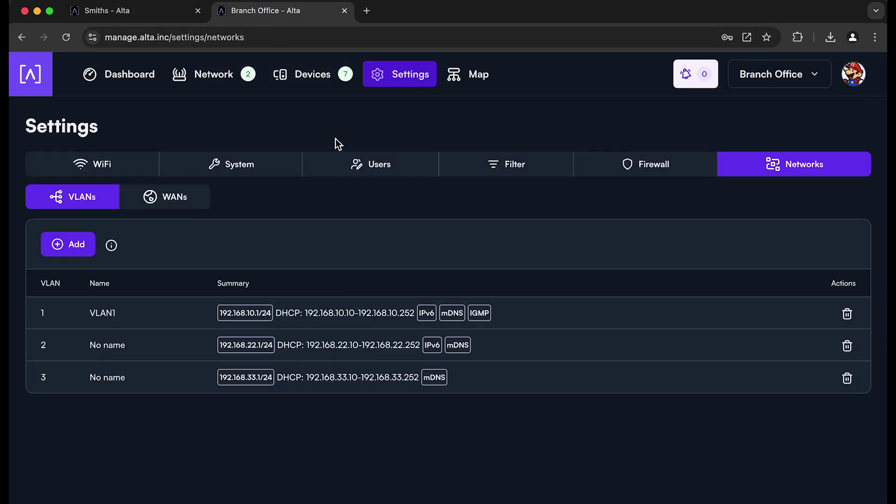
left_click(217, 76)
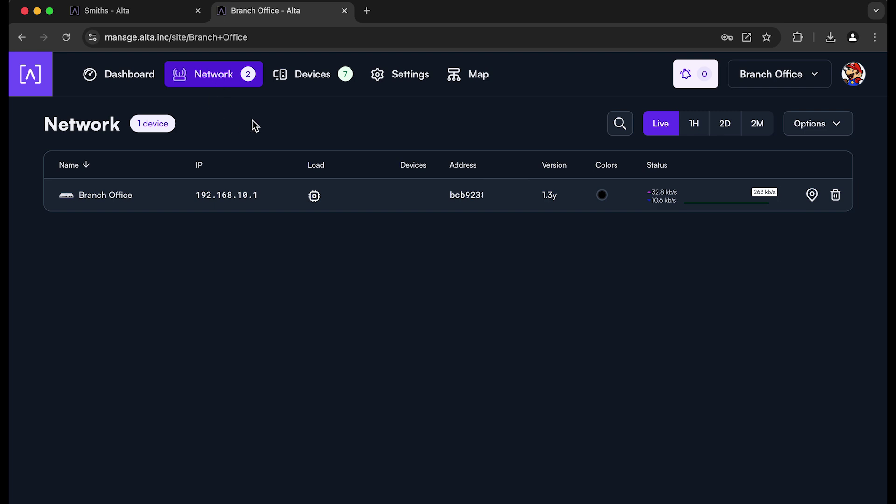
left_click(68, 200)
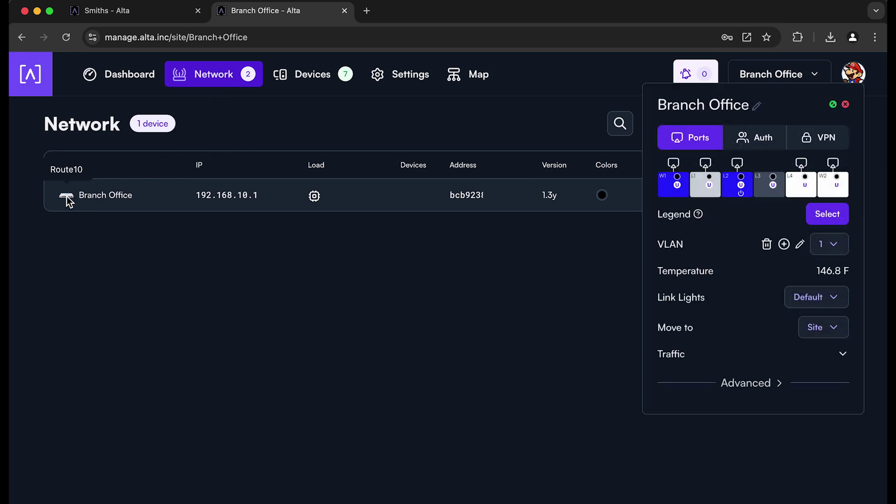
left_click(829, 144)
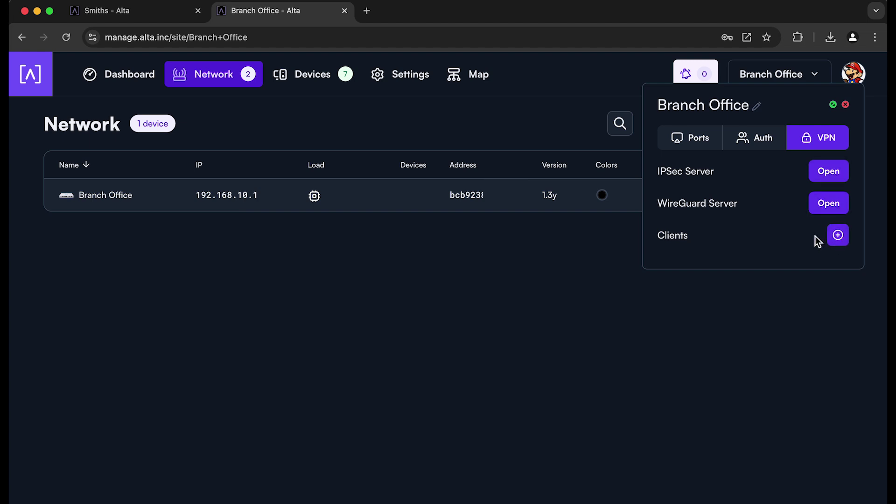
Add a VPN client named Smiths and start importing its WireGuard configuration file
left_click(839, 236)
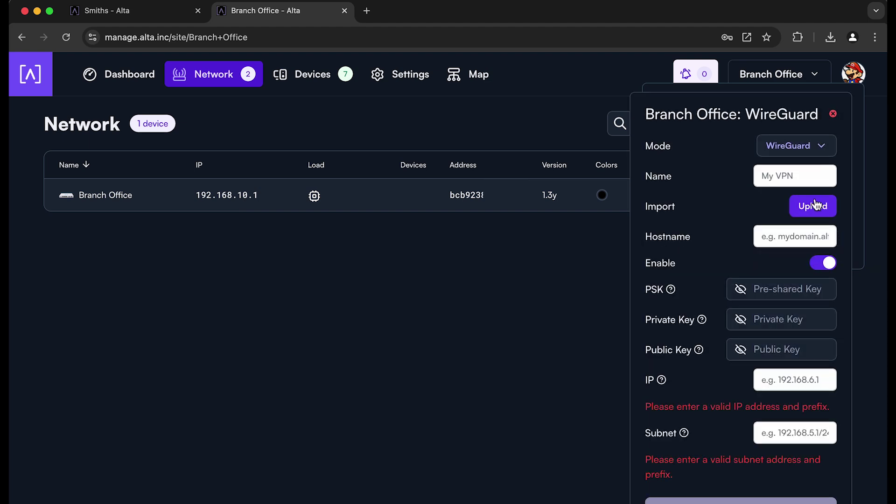
left_click_drag(787, 105, 573, 93)
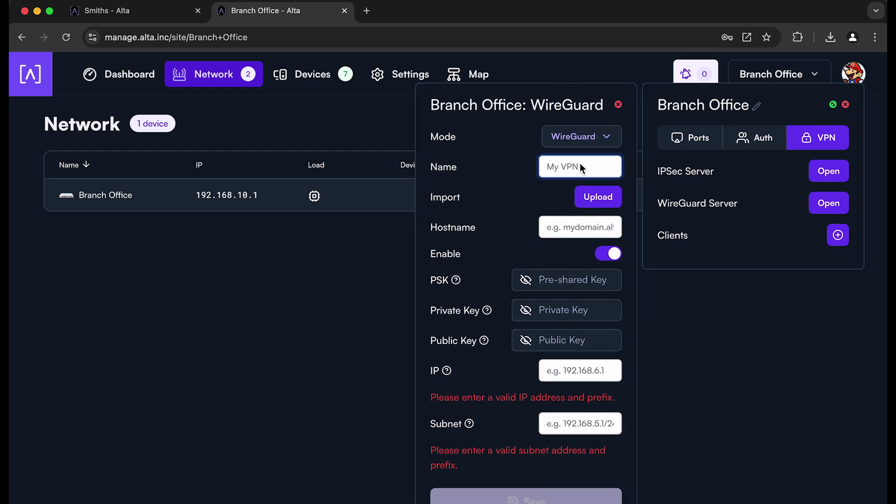
type("Smiths")
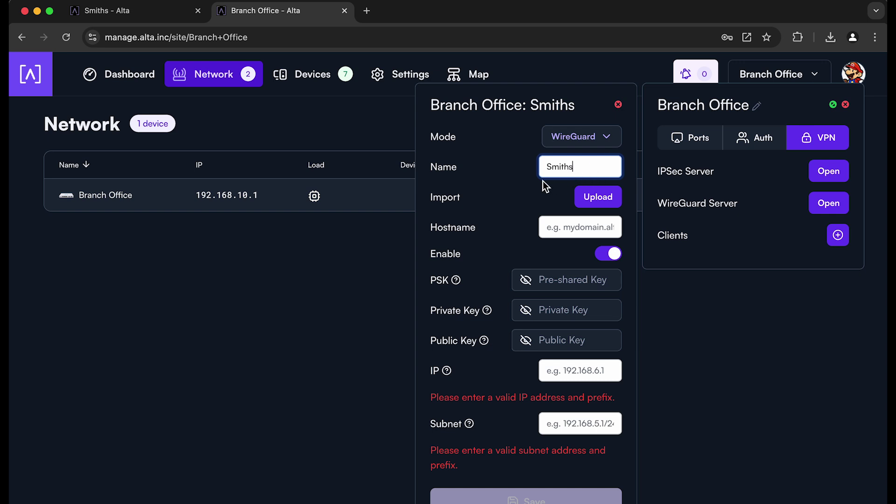
left_click(597, 196)
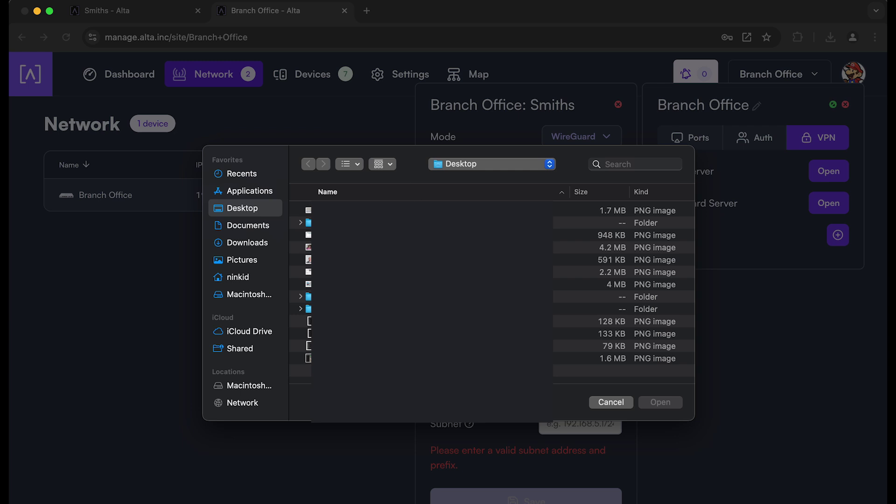
Import wg-wg-client.conf from Downloads/dl into the Smiths client and confirm its IP is 192.168.20.2
left_click(250, 242)
left_click(346, 222)
type("dl")
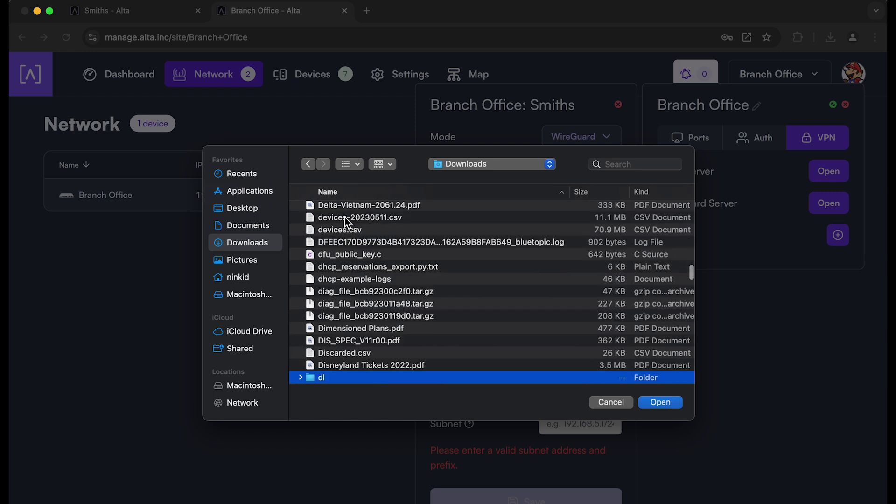
double_click(336, 378)
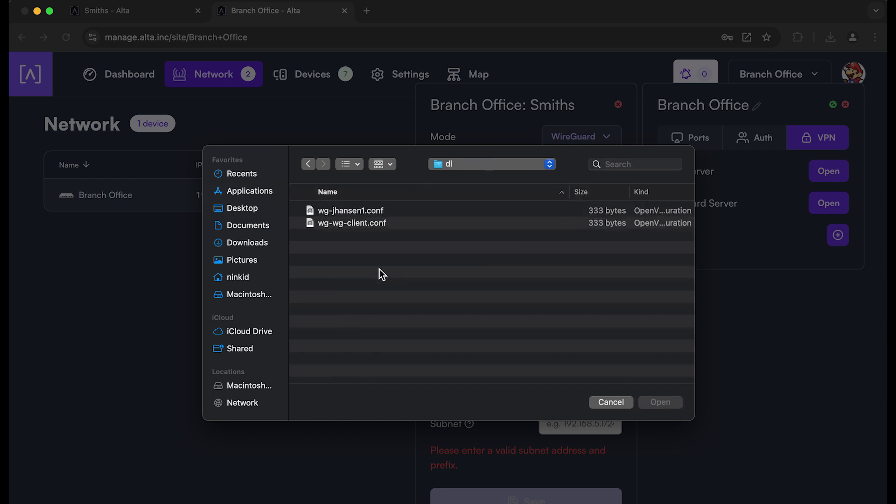
double_click(364, 224)
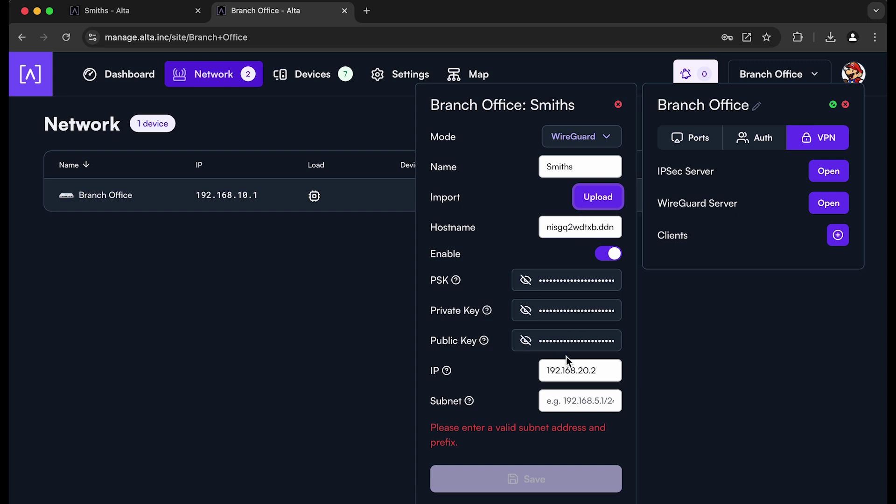
left_click(602, 371)
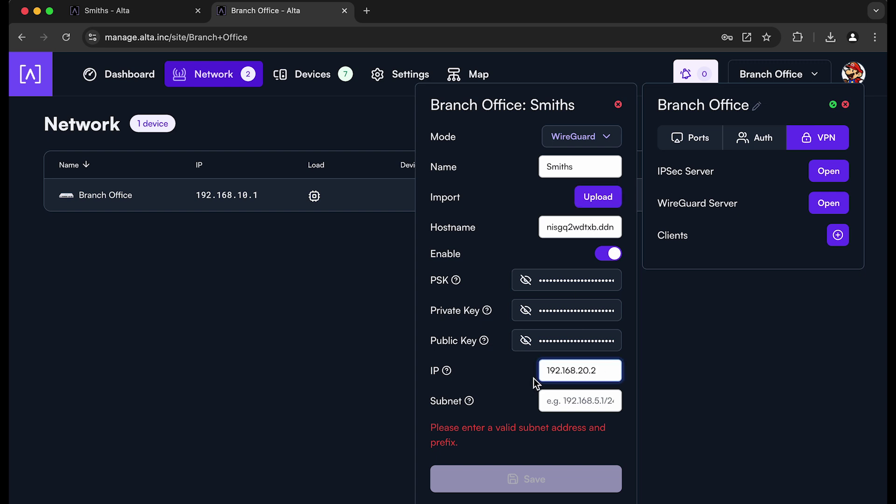
Enter 192.168.1.0/24 as the Smiths client's subnet and save the client
left_click(569, 402)
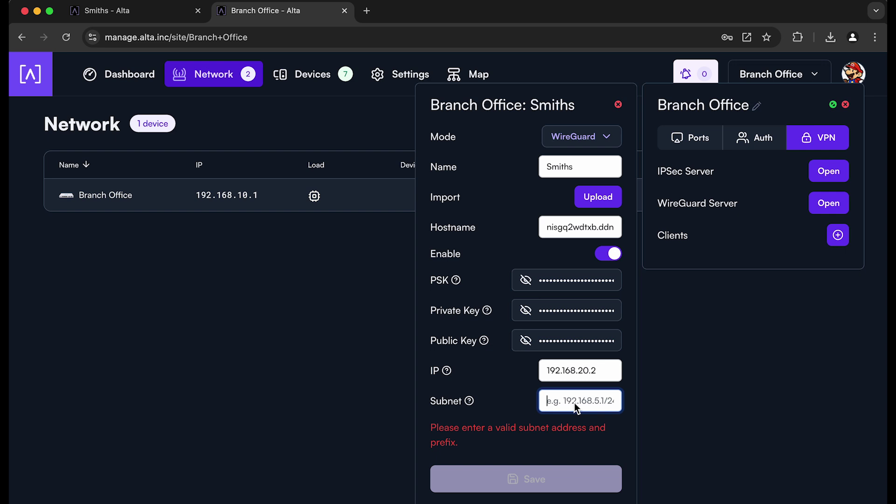
type("192.168.1.0/24")
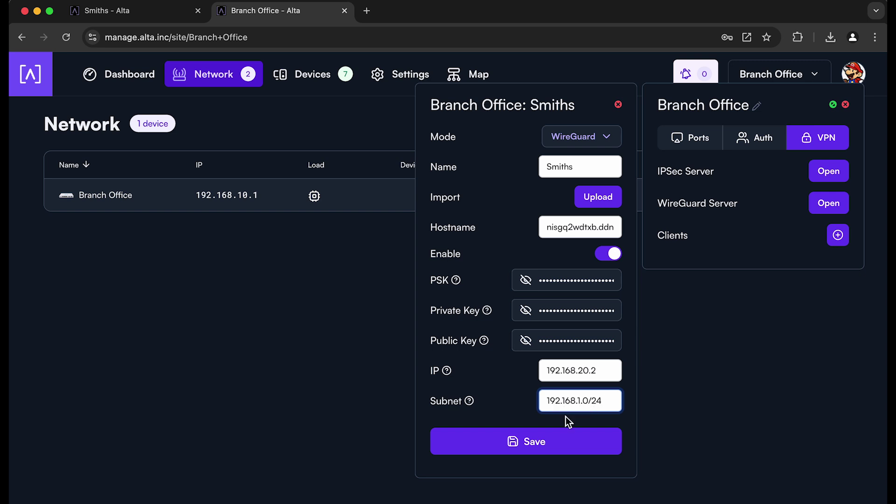
left_click(533, 442)
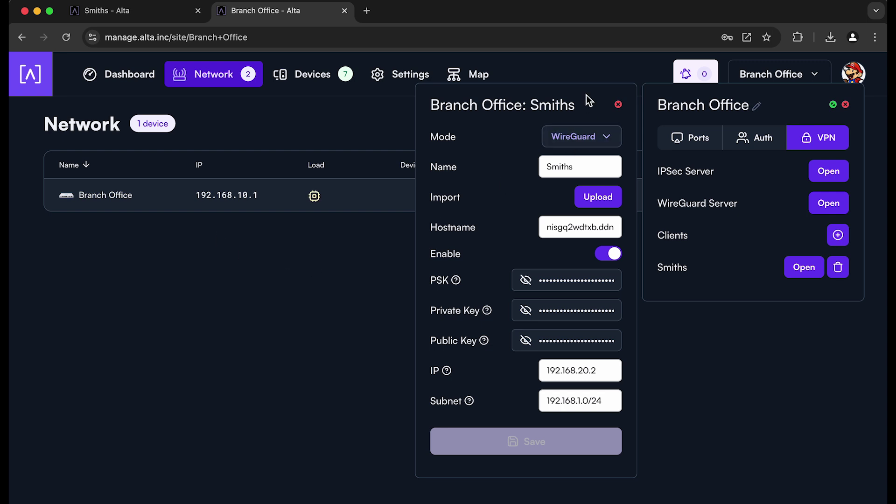
Close the Smiths client form and open a terminal on the Branch Office router
left_click_drag(586, 94, 592, 118)
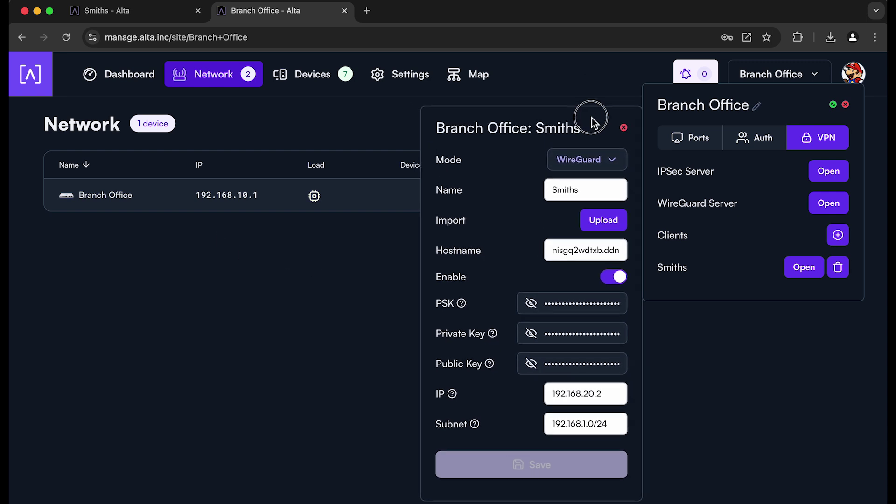
left_click(624, 127)
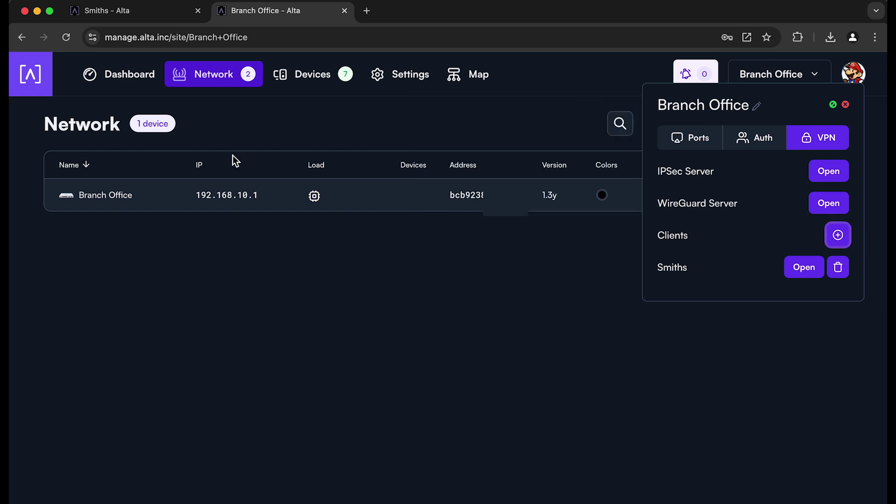
left_click(118, 197)
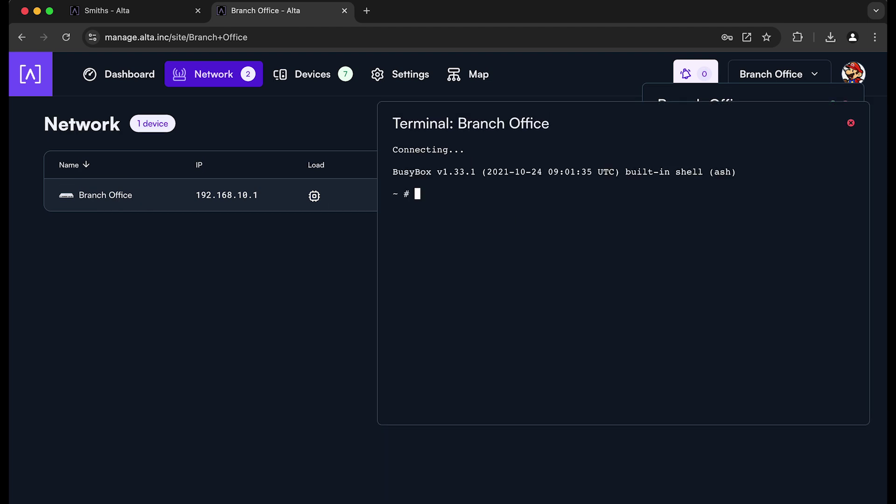
Ping 192.168.1.1 and then 192.168.1.10 from the Branch Office terminal, stopping each with Ctrl+C
type("ping 192.168.1.1")
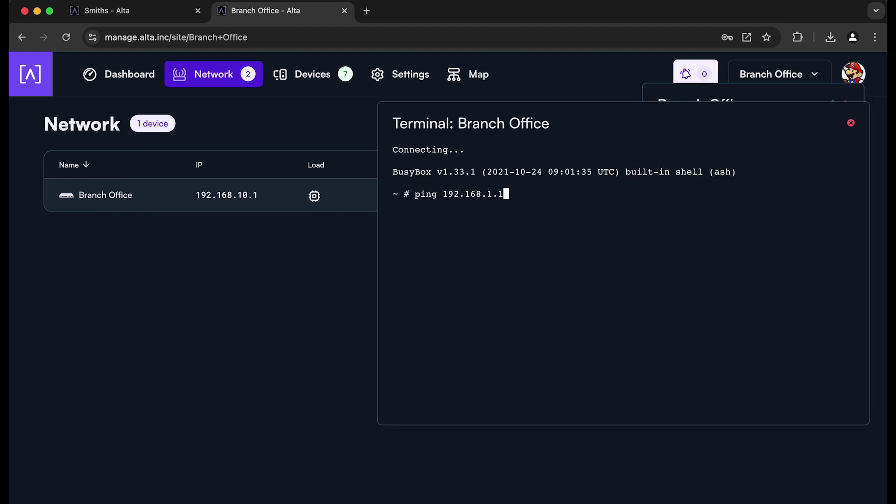
key("Return")
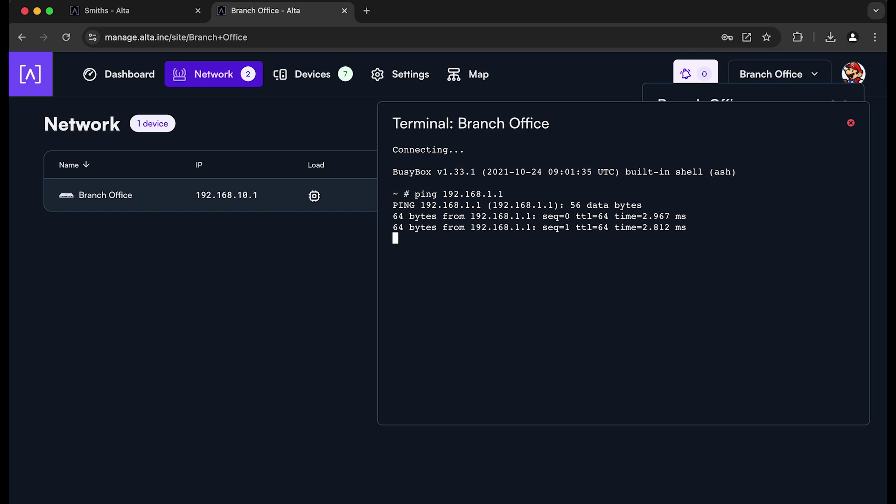
key("ctrl+c")
key("Up")
type("0")
key("Return")
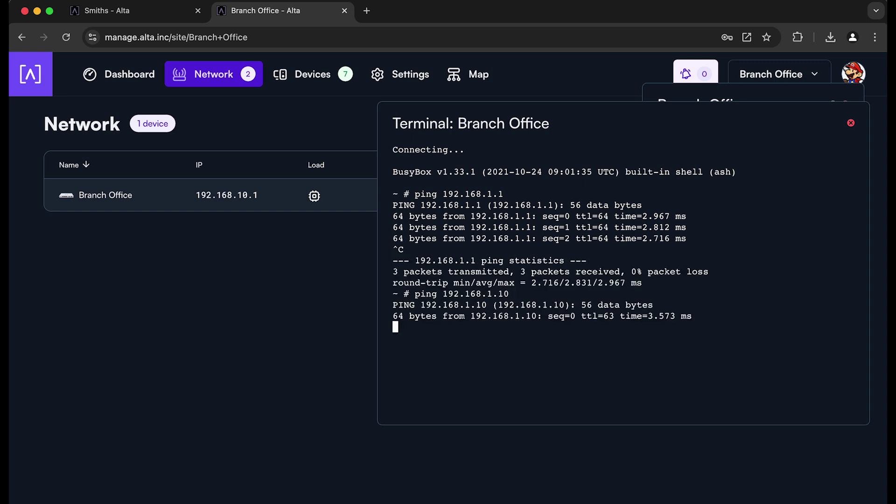
key("ctrl+c")
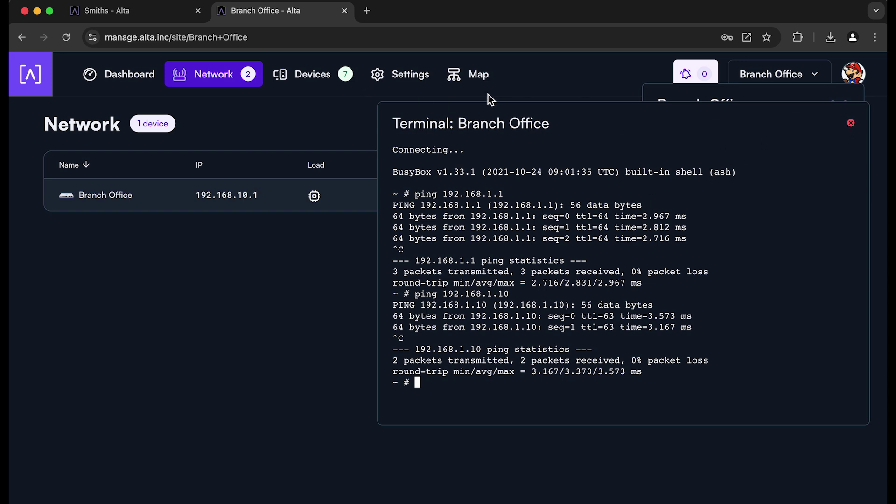
Close the terminal, open Branch Office settings, and dismiss the VPN details popup
left_click(851, 123)
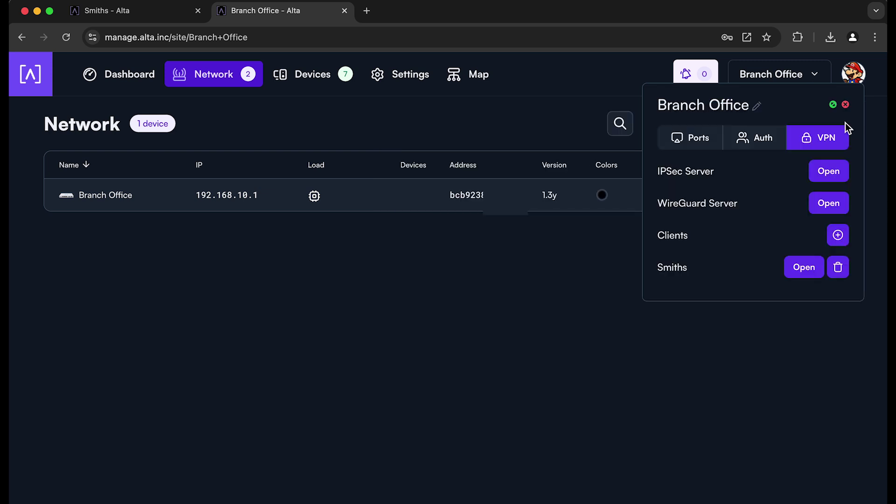
left_click(402, 72)
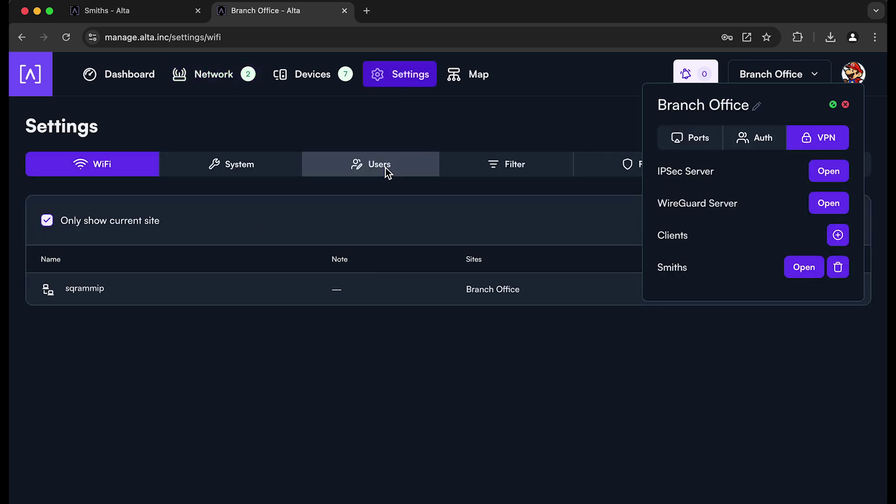
left_click(846, 105)
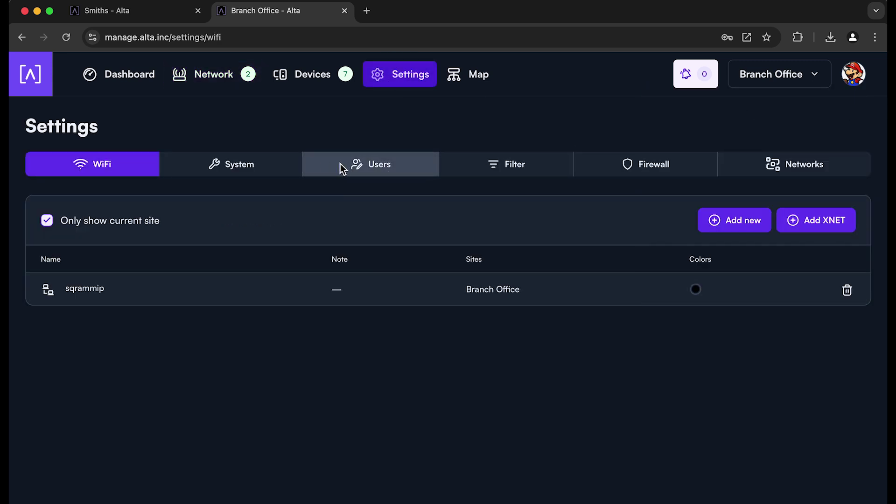
Show the Branch Office firewall filter rules and scroll through them, including Allow Ping and IPsec
left_click(622, 172)
scroll(464, 267, "down", 2)
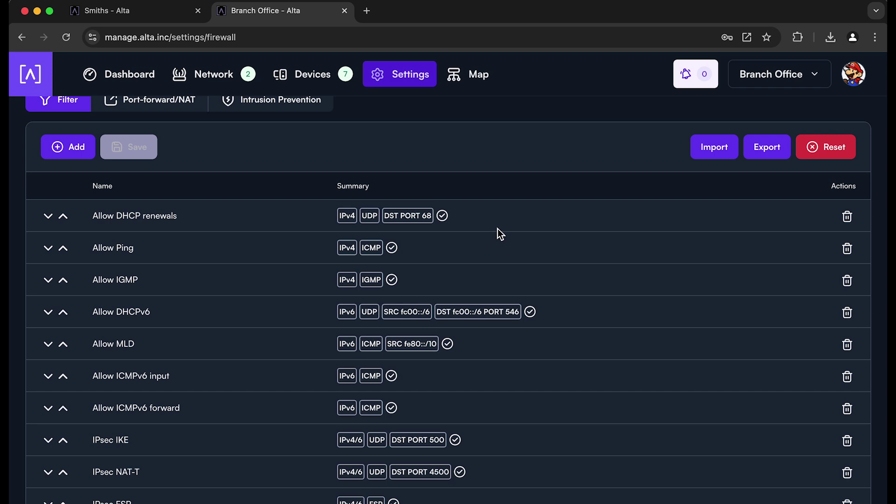
scroll(498, 229, "up", 1)
scroll(497, 228, "up", 1)
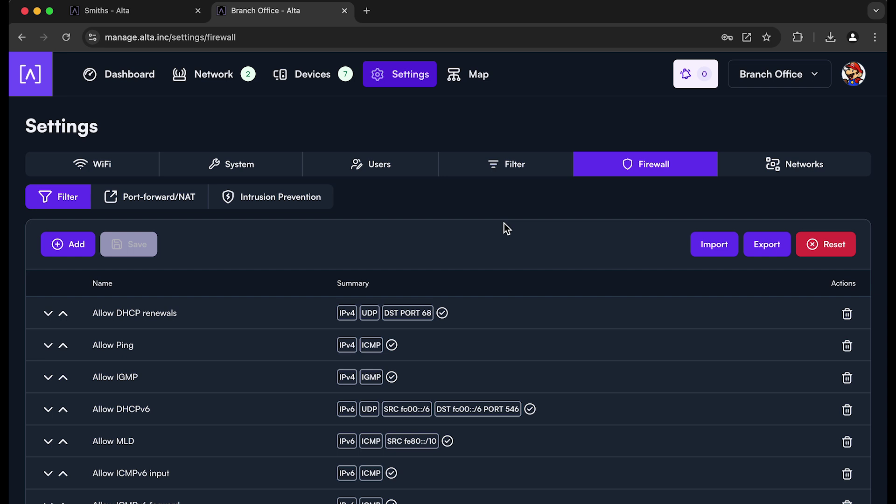
scroll(530, 221, "down", 3)
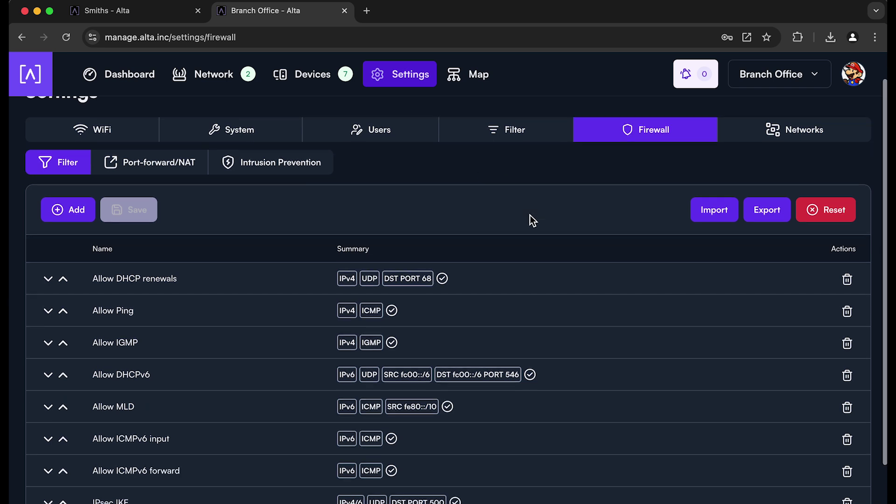